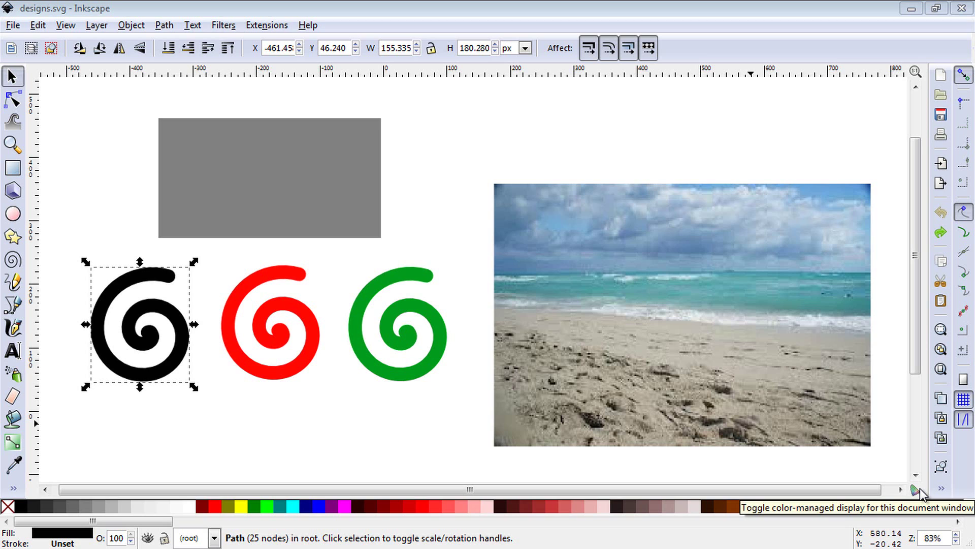
Apply the Fire filter to the black spiral, then undo it
click(225, 27)
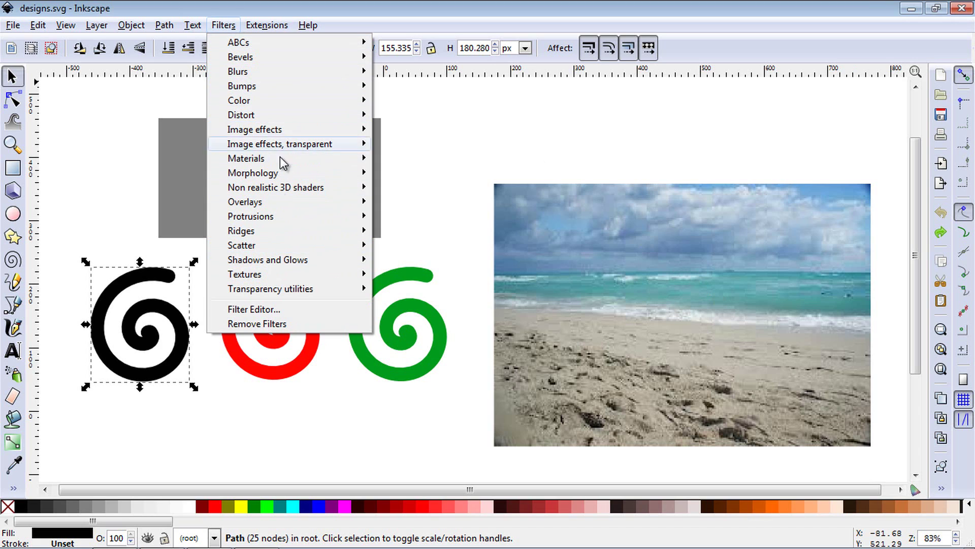
mouse_move(289, 42)
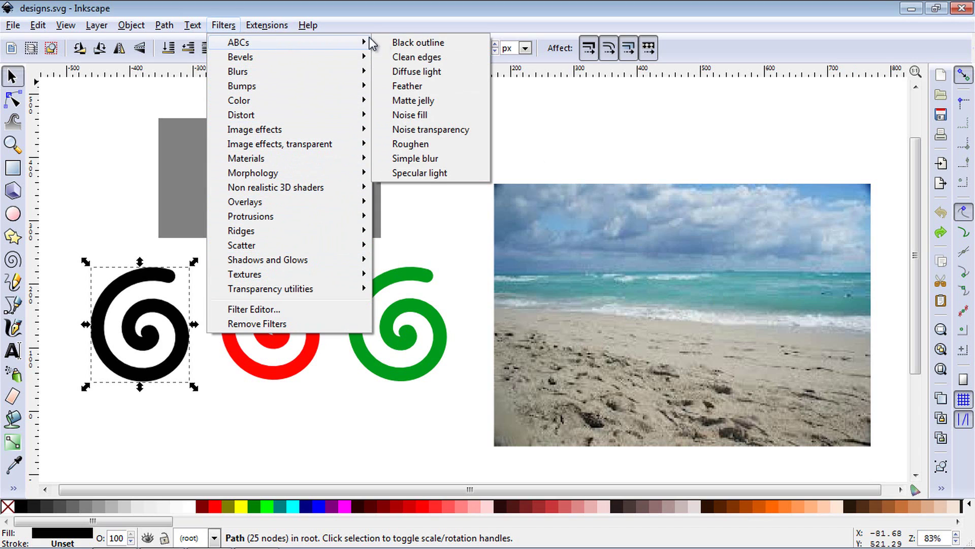
click(568, 11)
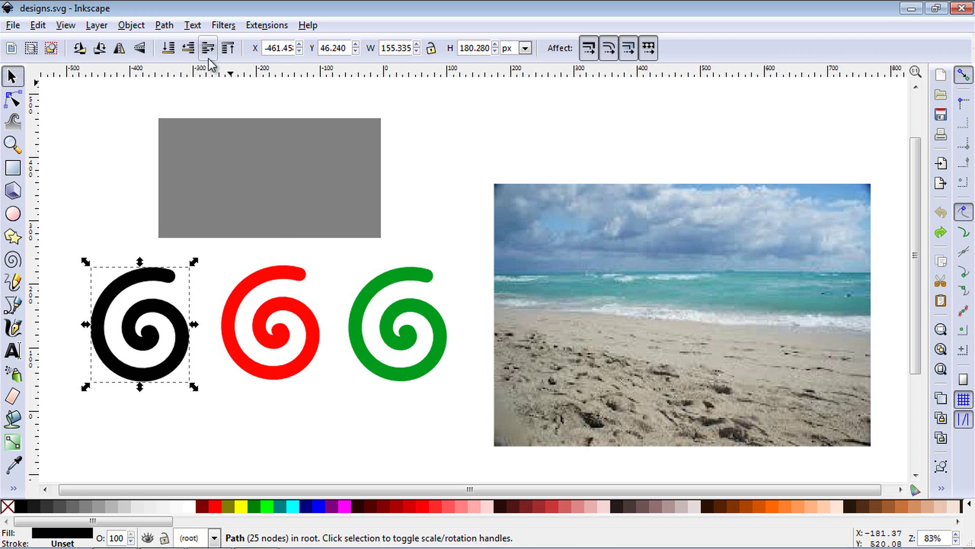
click(222, 26)
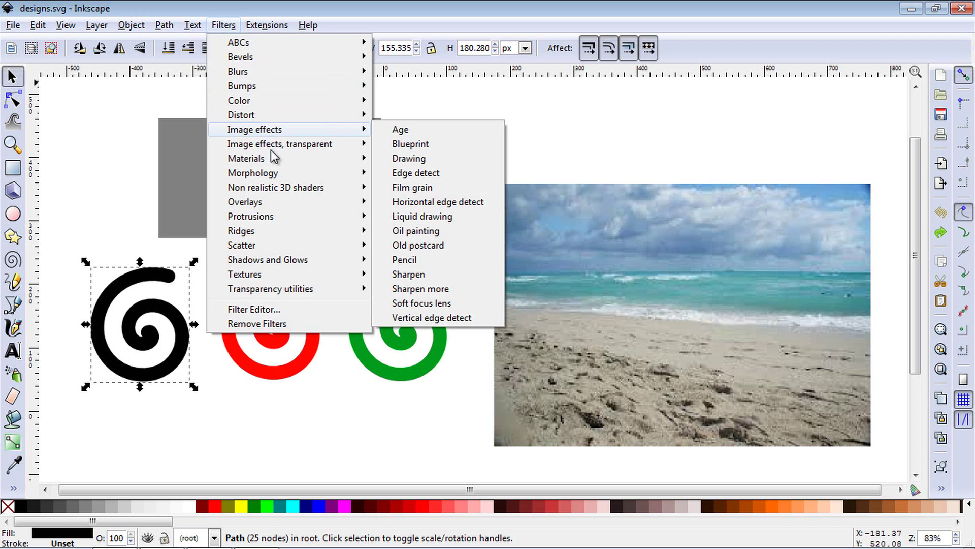
mouse_move(251, 217)
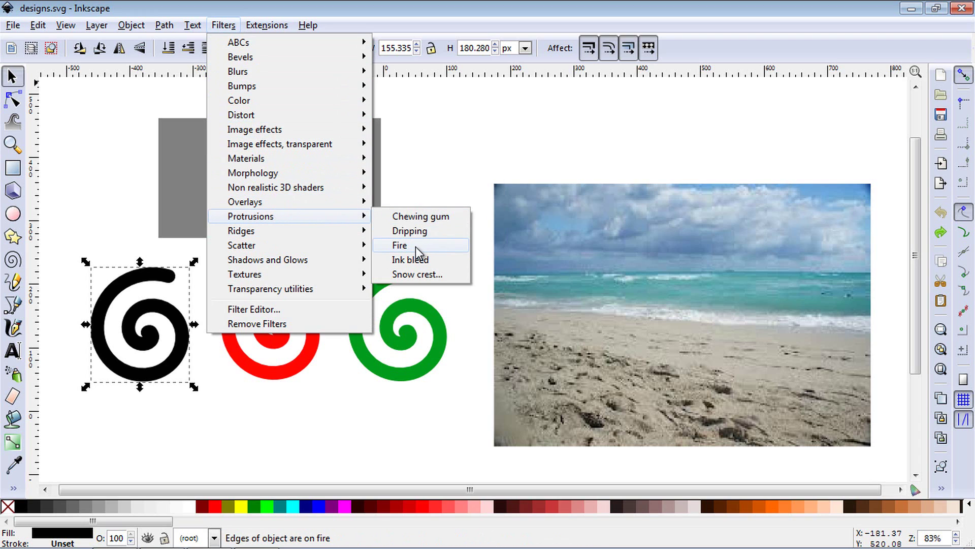
click(418, 253)
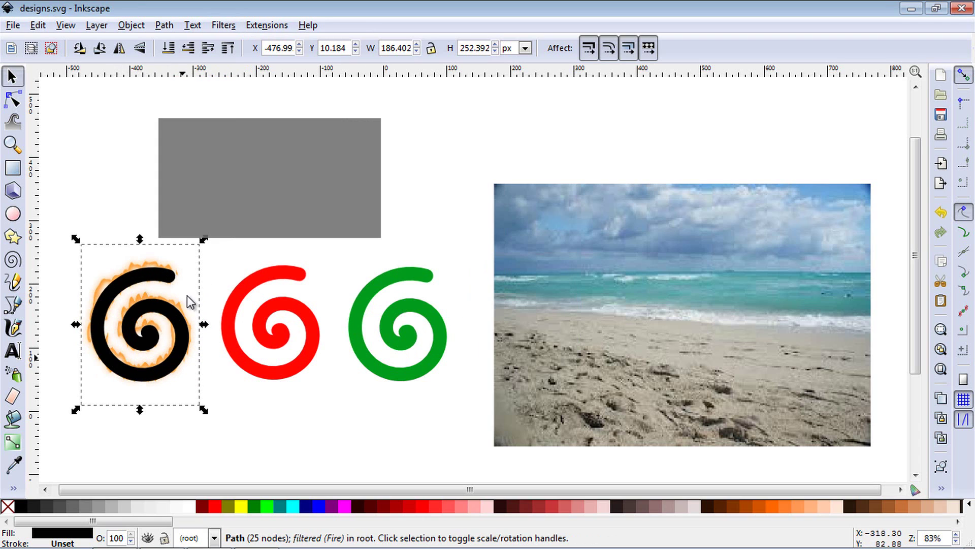
click(38, 25)
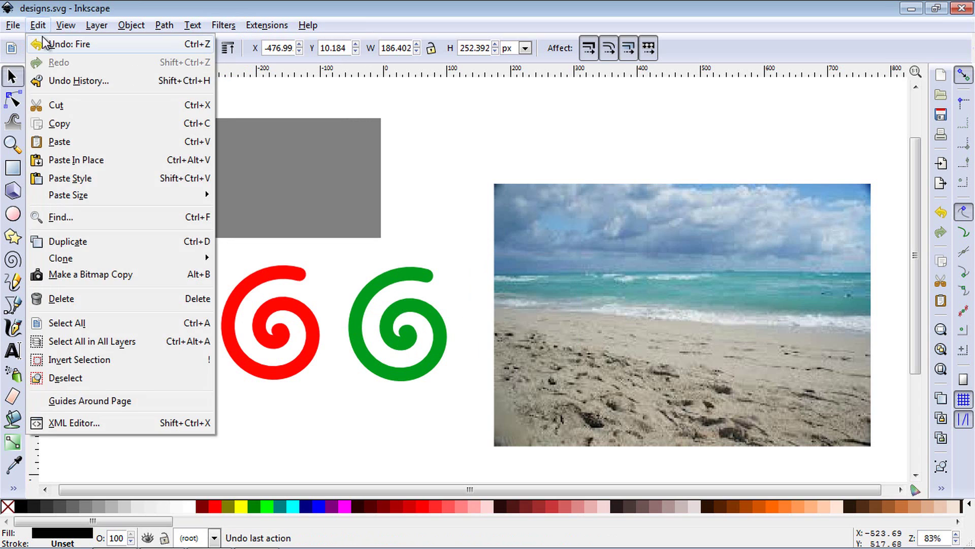
click(53, 44)
Give the black spiral the Cracked Lava filter, then add Fire on top
click(193, 25)
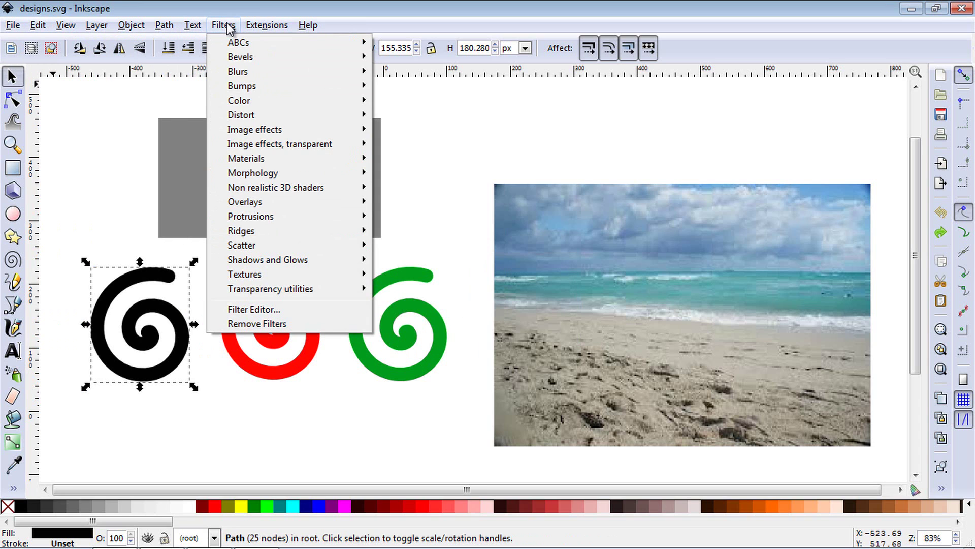
click(422, 208)
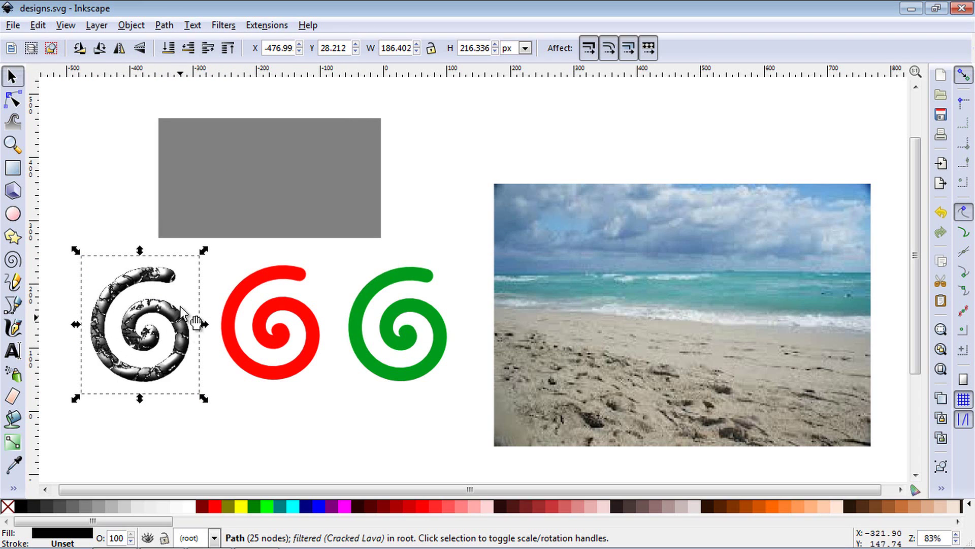
click(224, 26)
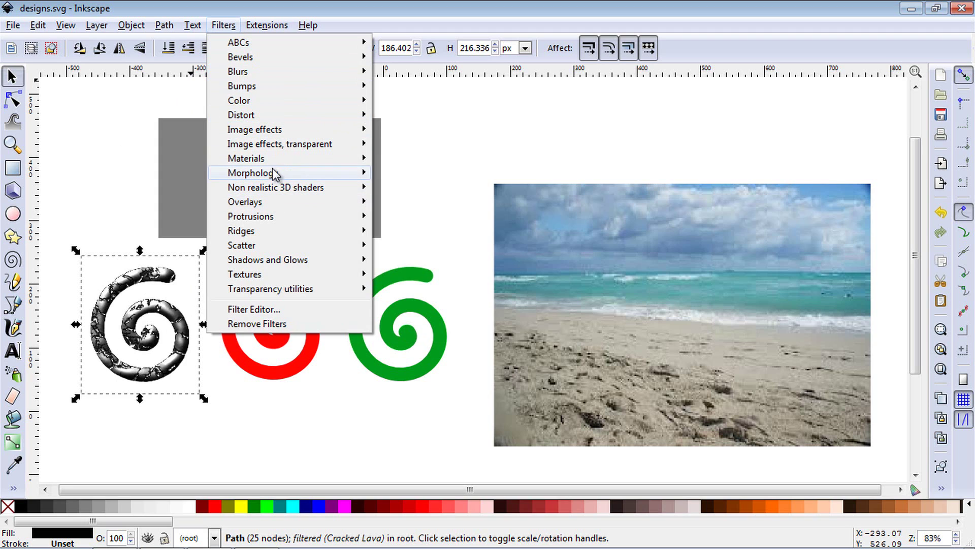
mouse_move(247, 158)
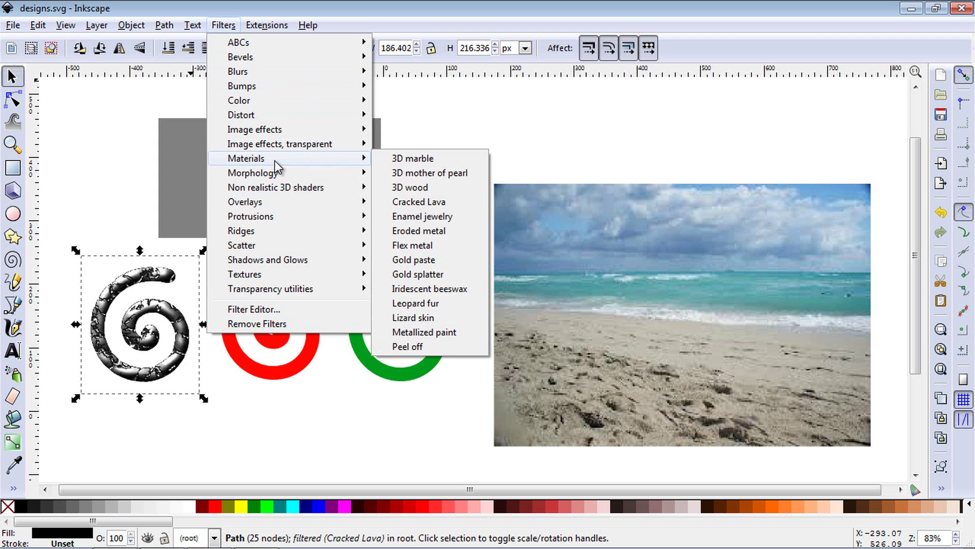
mouse_move(250, 216)
click(418, 253)
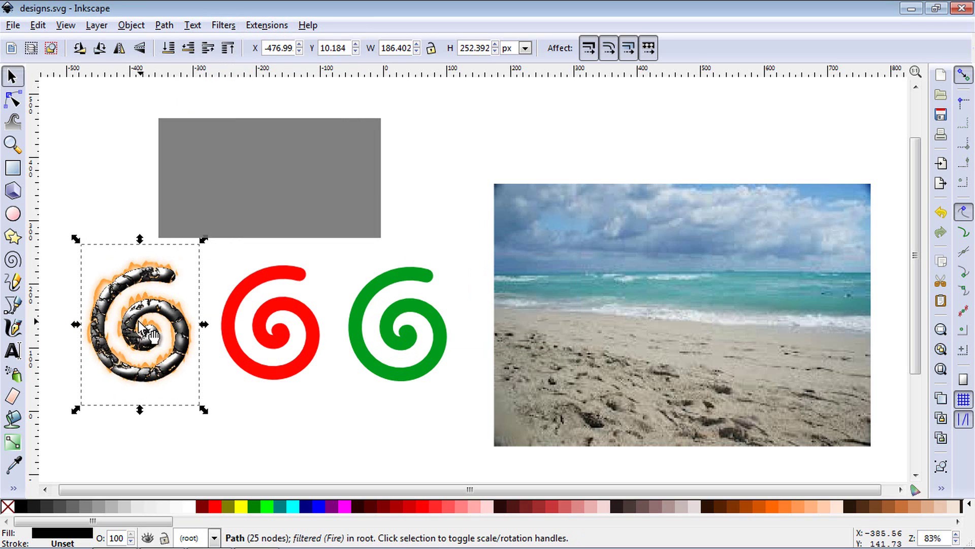
click(288, 307)
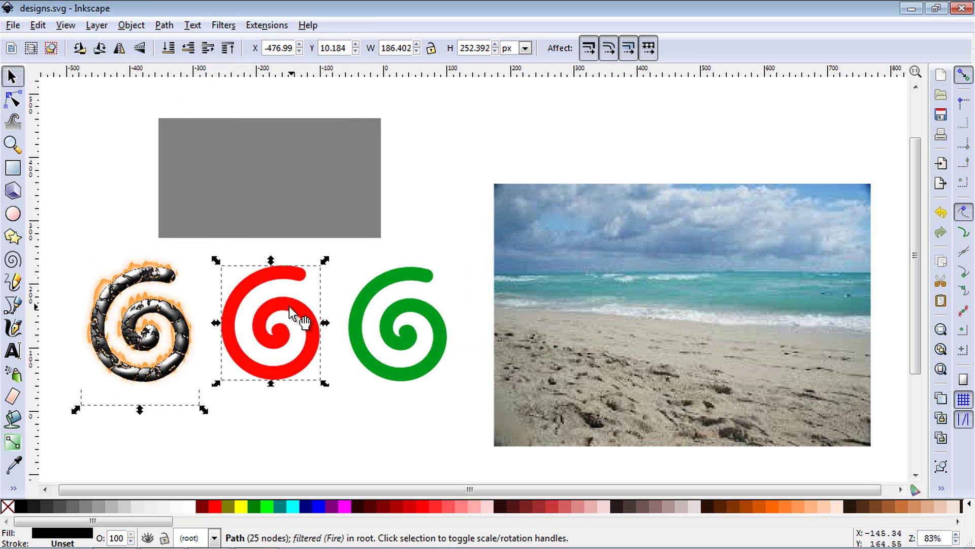
Try Melted jelly on the red spiral, undo it, and apply Bright metal instead
click(224, 26)
mouse_move(240, 57)
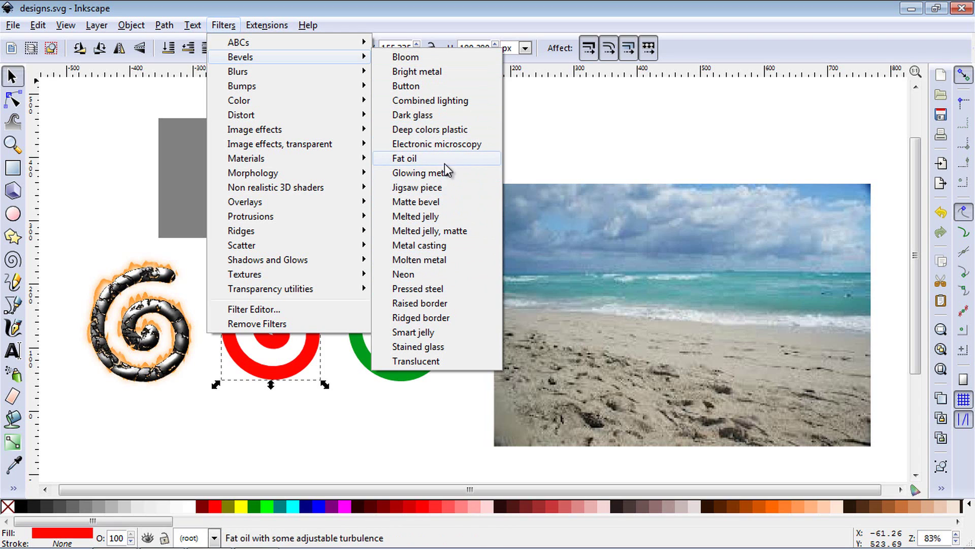
click(415, 217)
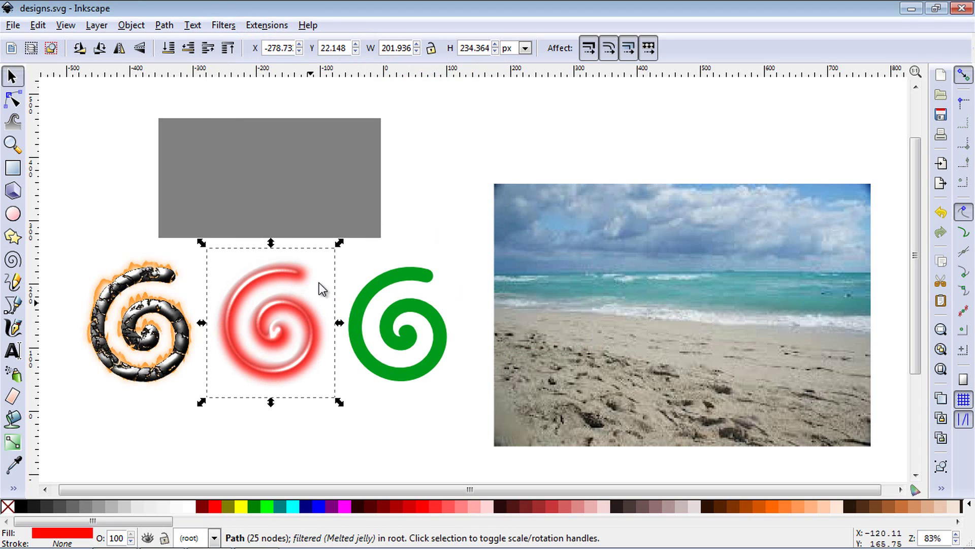
click(224, 25)
mouse_move(131, 25)
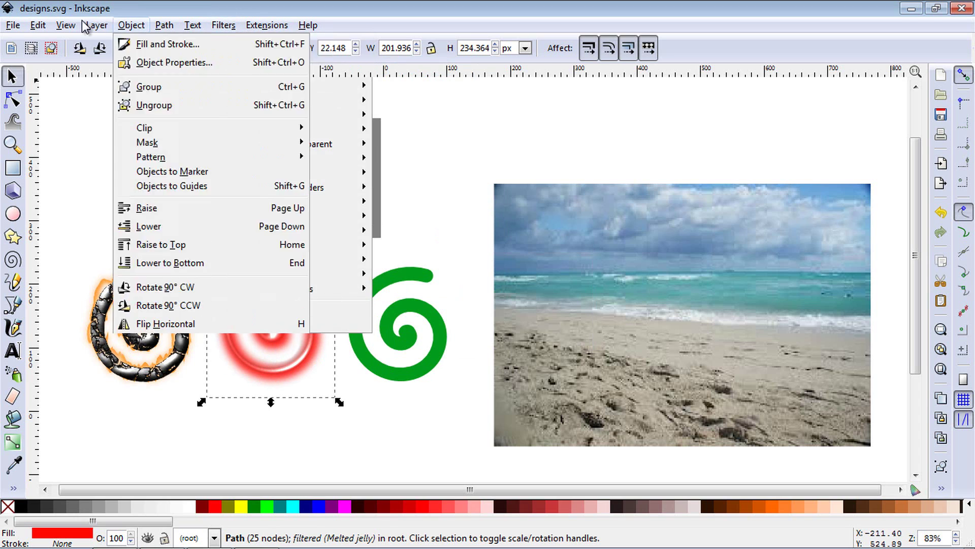
click(77, 44)
click(225, 25)
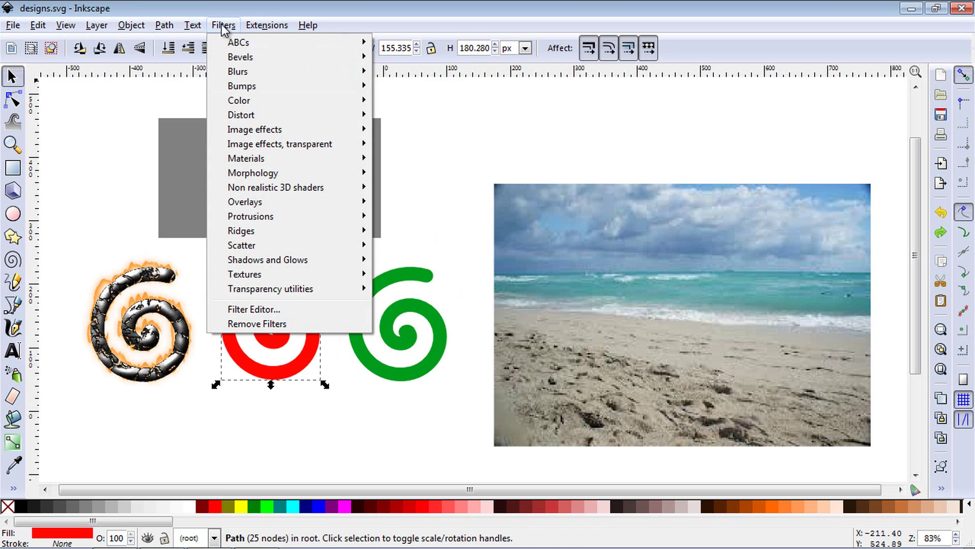
click(429, 73)
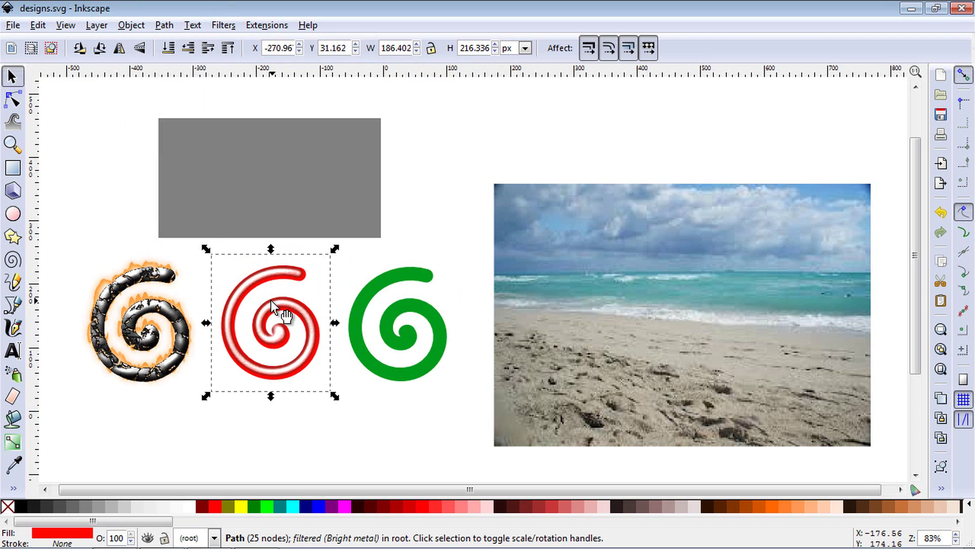
Select the green spiral and apply the Snow crest filter with drift size 4.6
key(Tab)
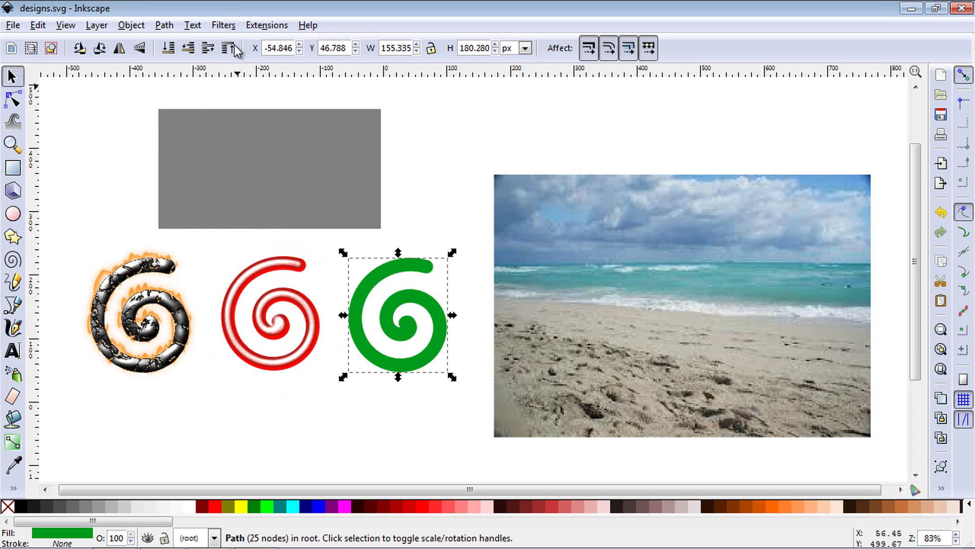
click(223, 25)
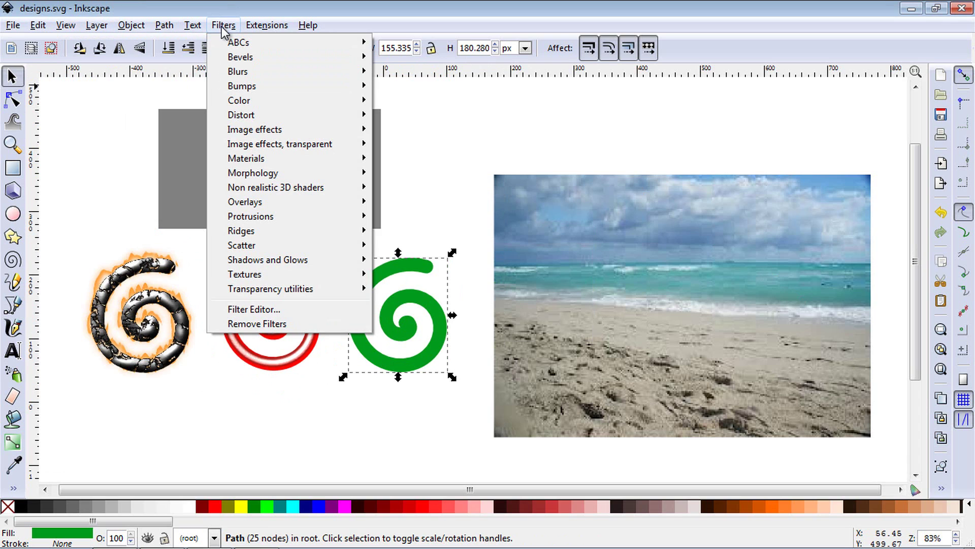
mouse_move(251, 217)
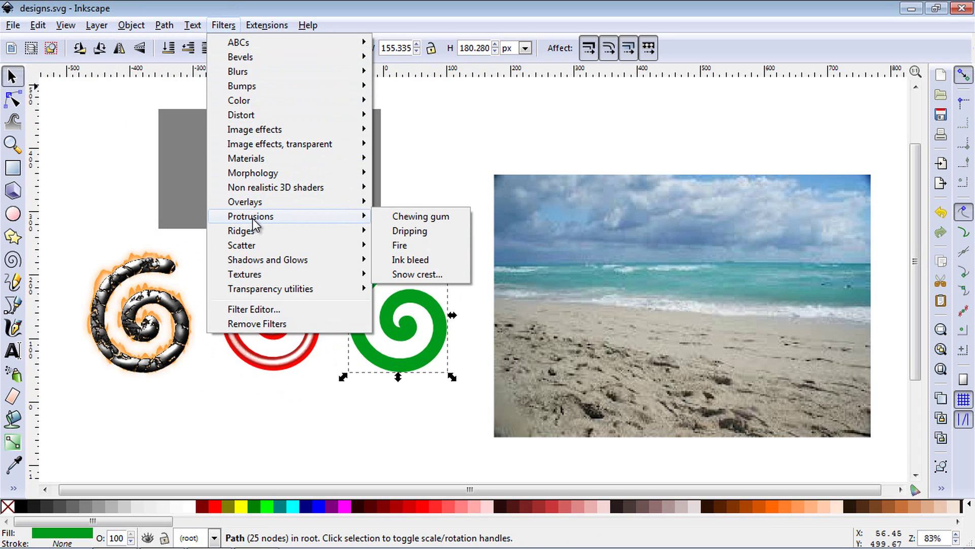
click(417, 274)
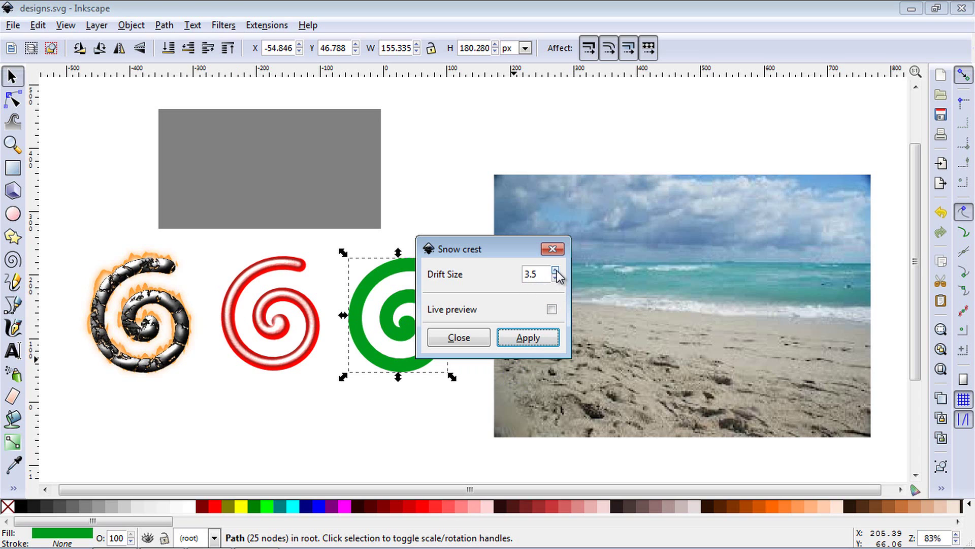
click(520, 338)
click(467, 338)
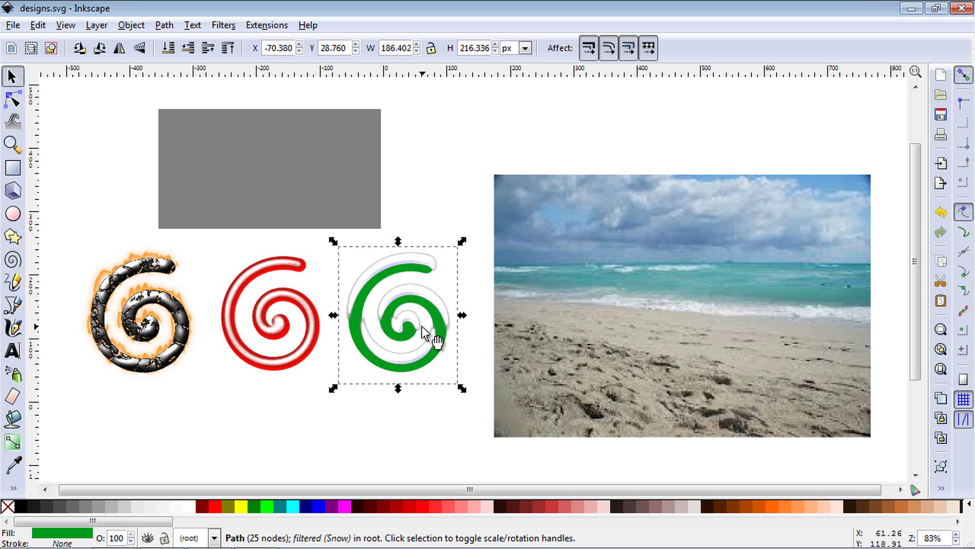
Select the grey rectangle and apply the Stone wall texture filter
click(292, 152)
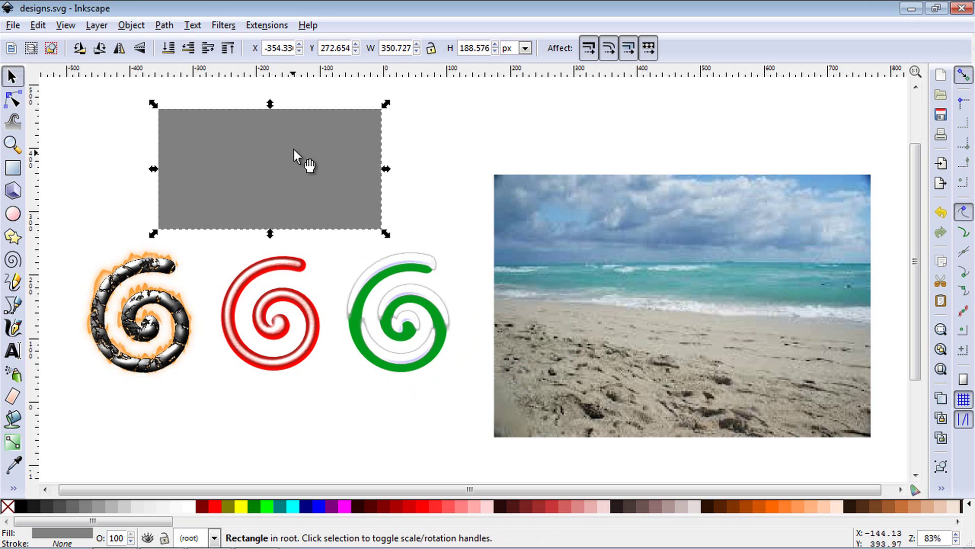
click(196, 25)
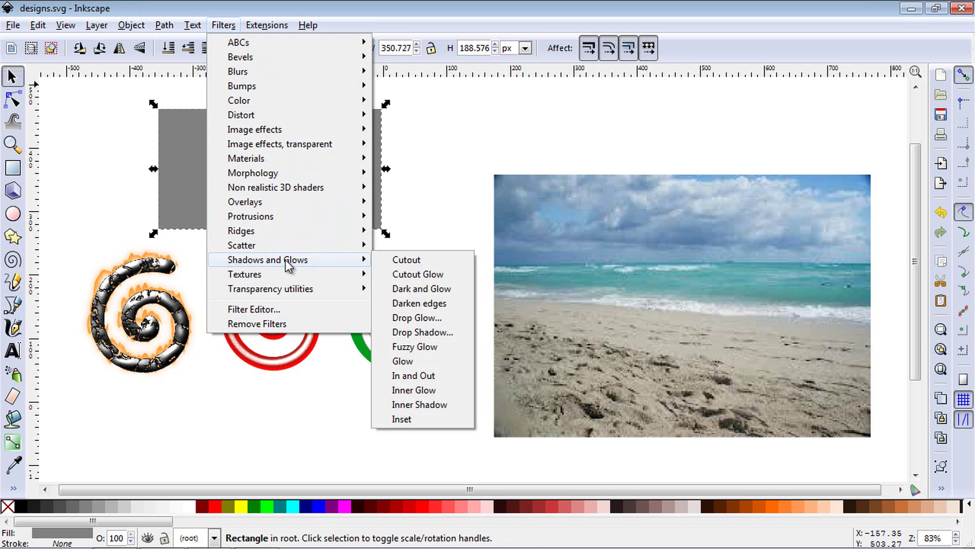
mouse_move(245, 275)
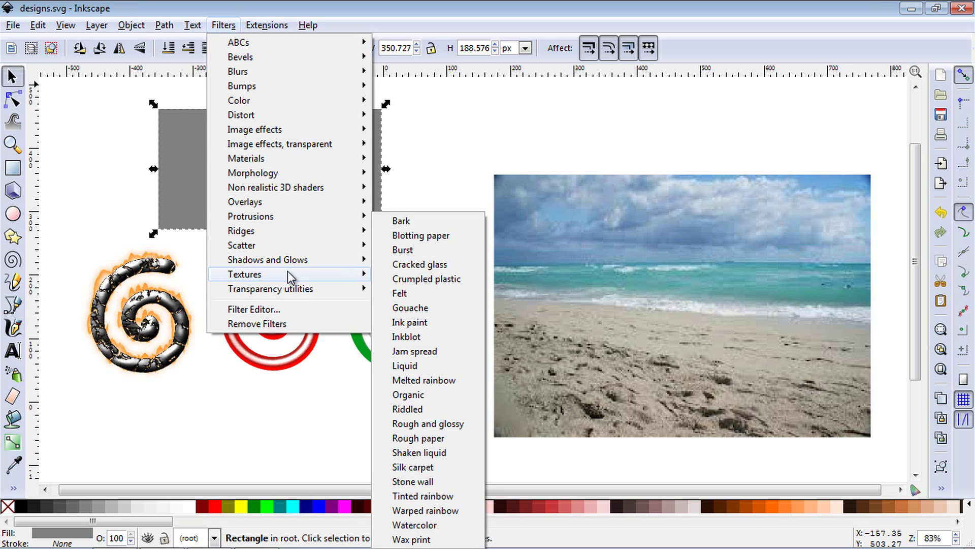
click(412, 483)
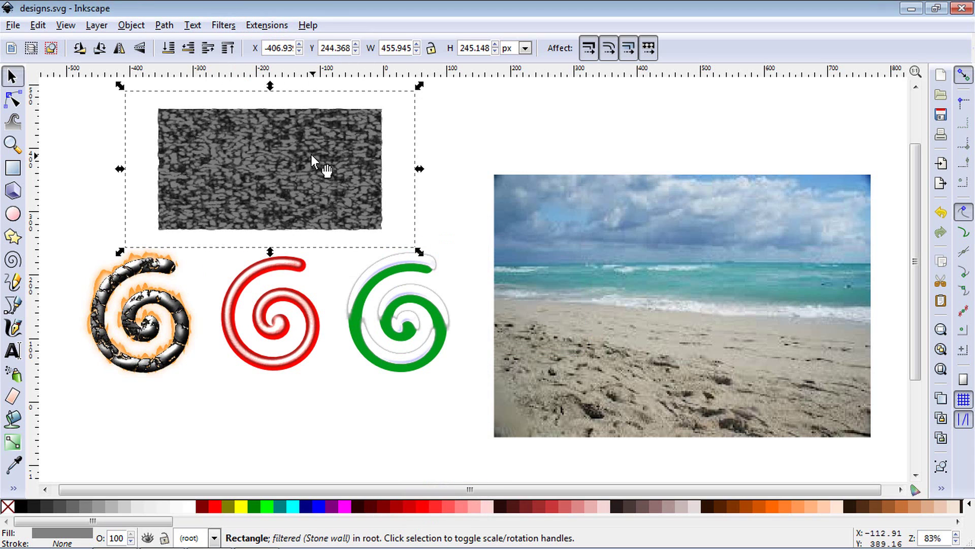
Apply Film grain to the beach photo, then the Oil painting filter
click(596, 250)
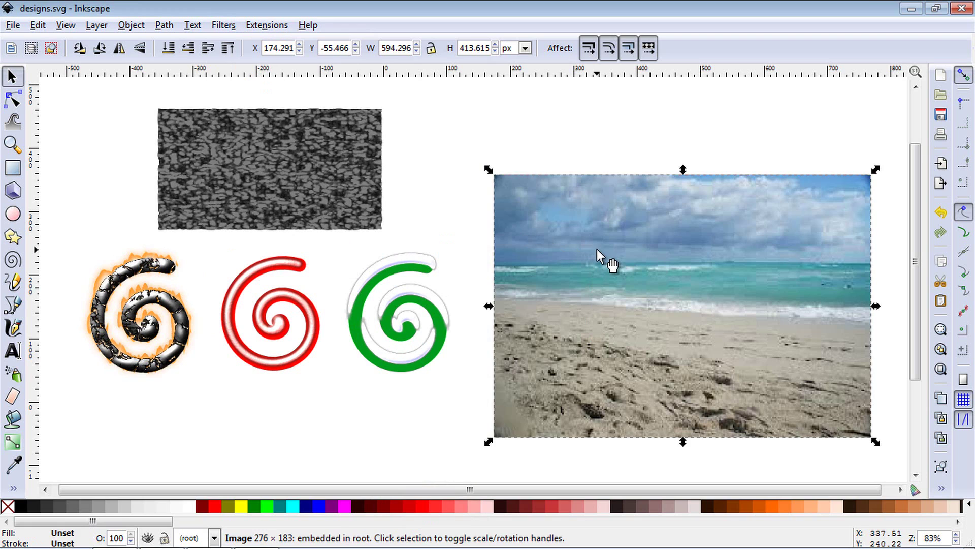
click(190, 27)
mouse_move(224, 25)
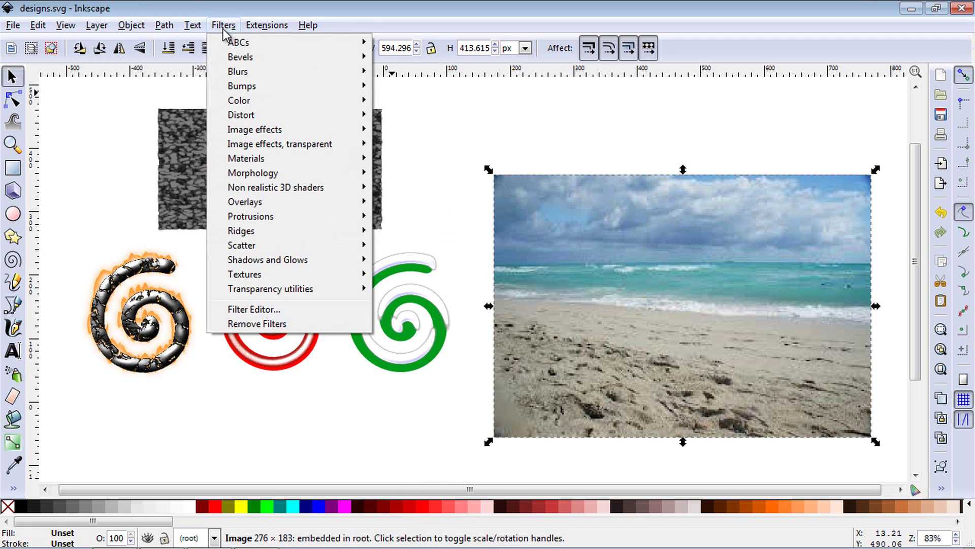
mouse_move(254, 130)
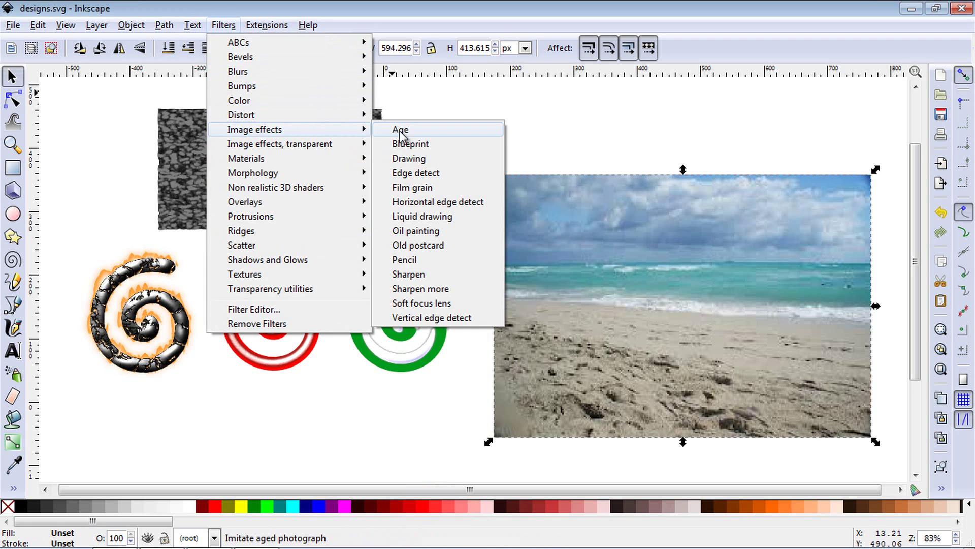
click(418, 188)
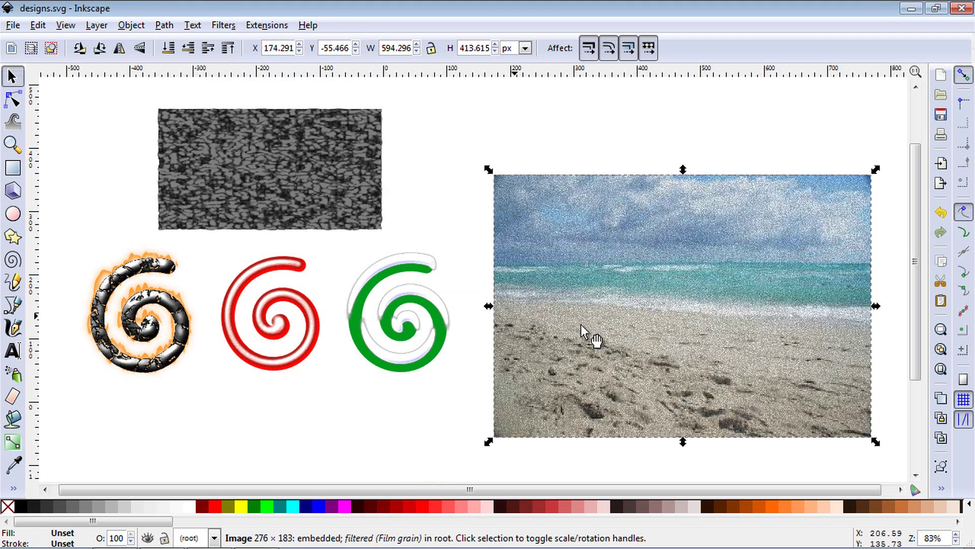
click(220, 26)
mouse_move(255, 129)
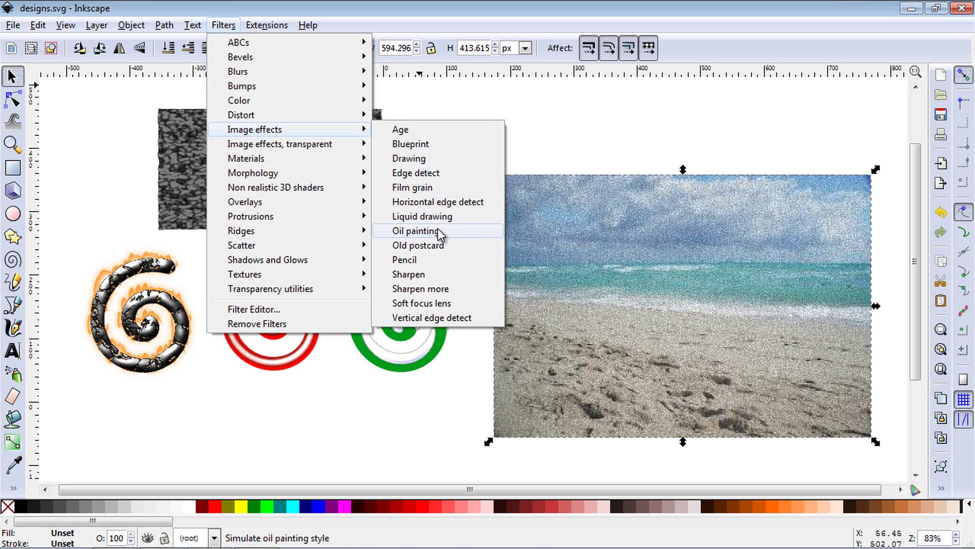
click(415, 231)
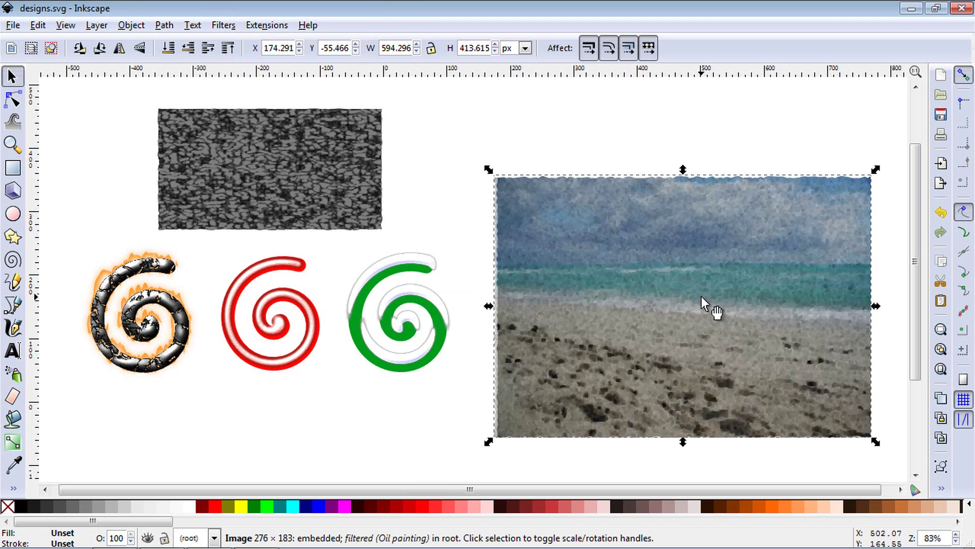
drag(917, 198, 915, 303)
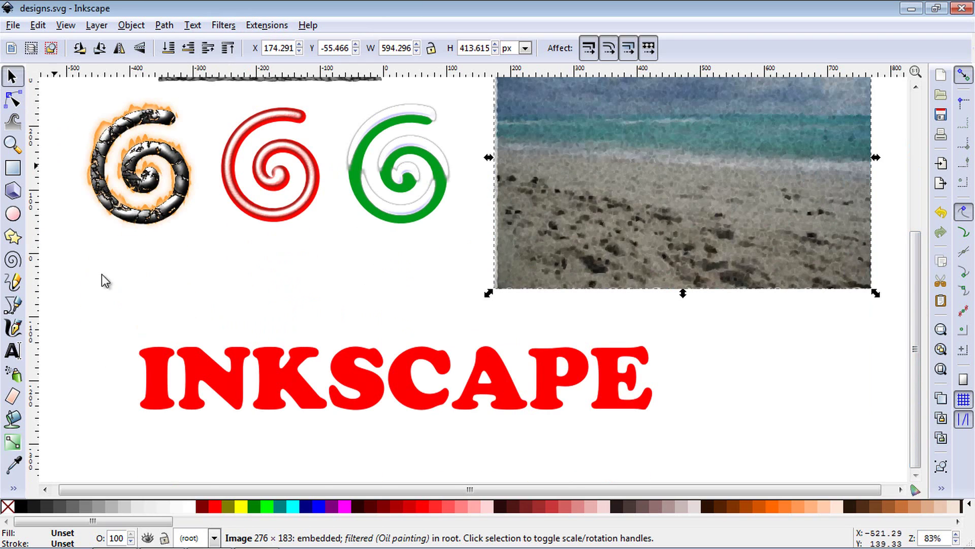
Select the INKSCAPE text and apply the Black outline filter twice for a thicker edge
click(226, 369)
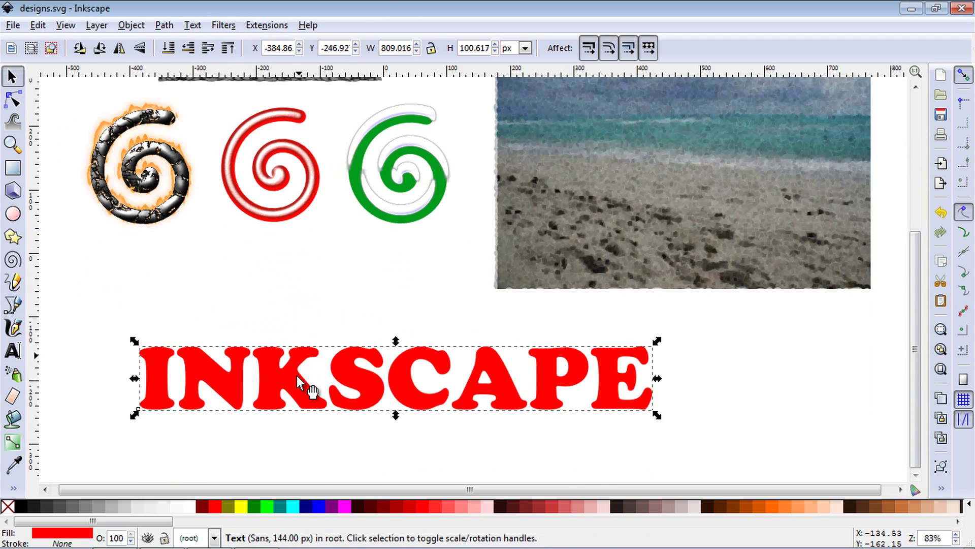
click(225, 27)
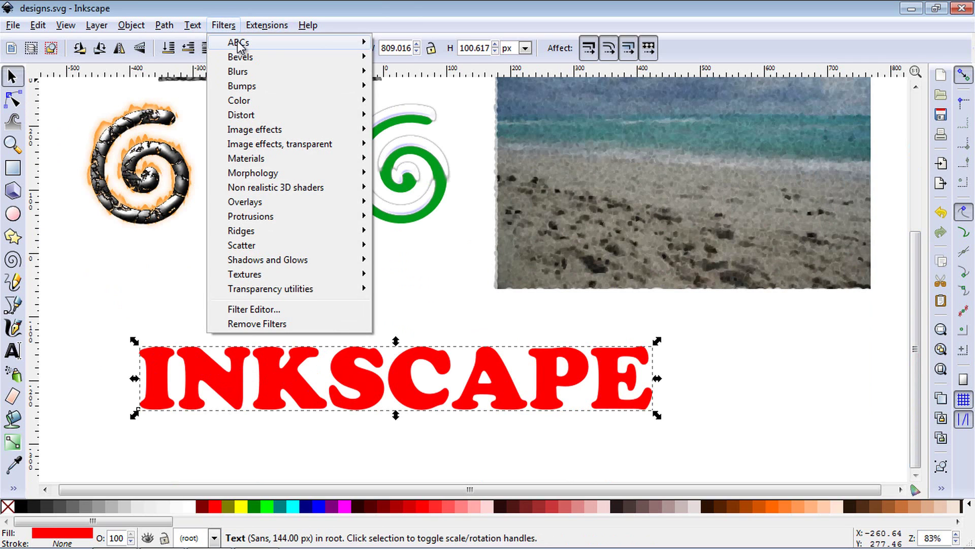
mouse_move(239, 43)
click(413, 44)
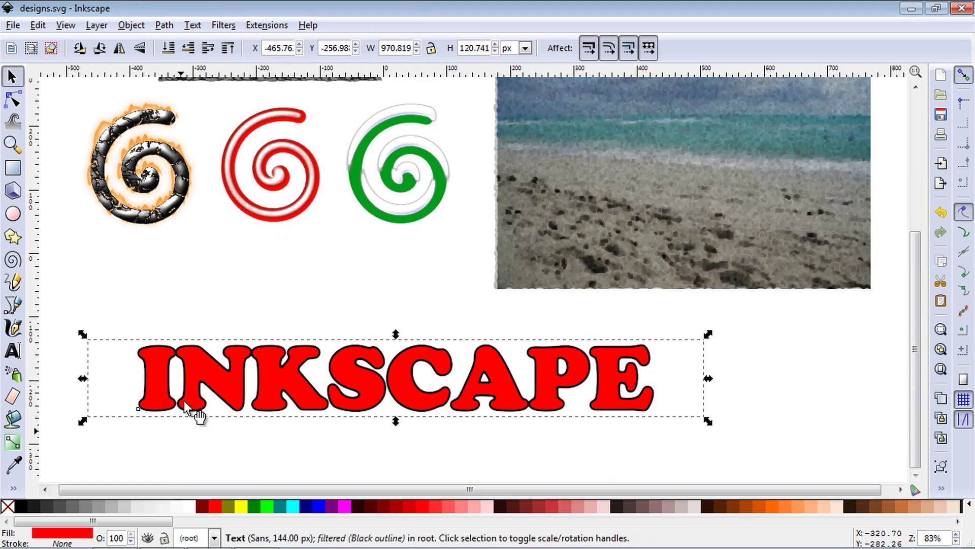
click(224, 26)
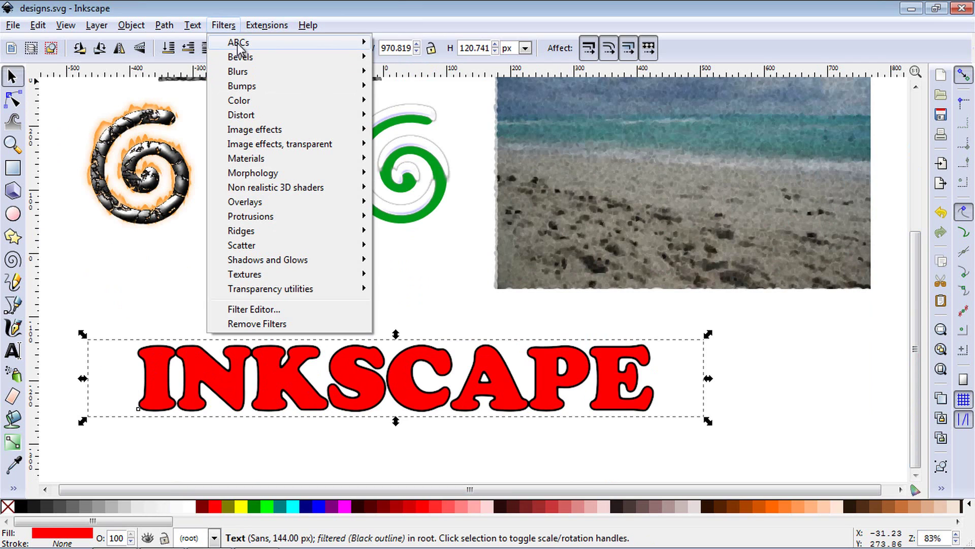
click(413, 49)
click(224, 26)
mouse_move(239, 42)
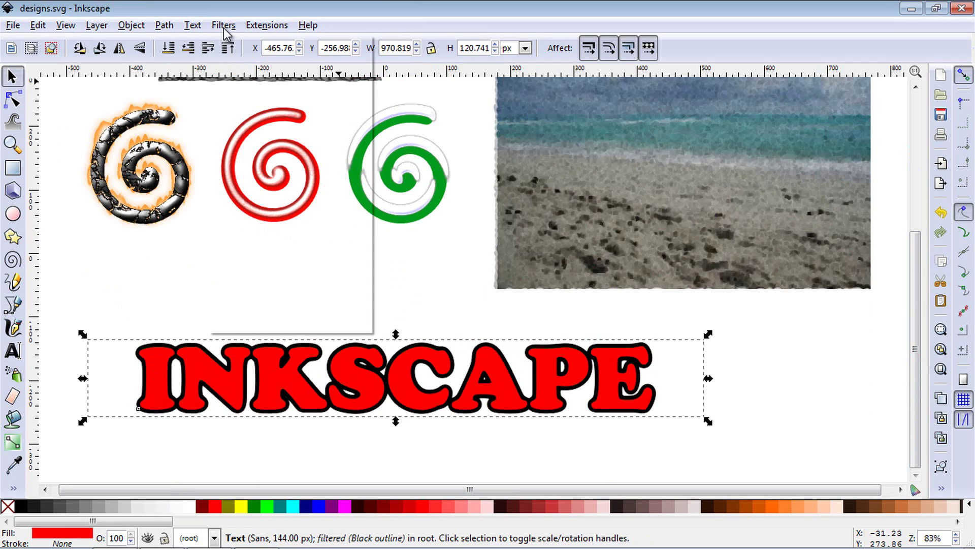
click(411, 43)
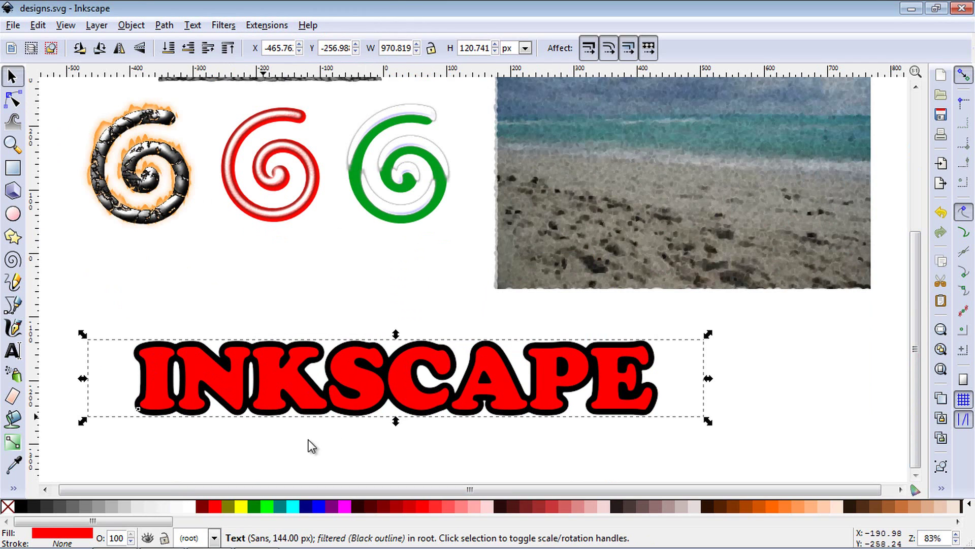
Apply the ABCs Feather filter to the INKSCAPE text
click(224, 26)
mouse_move(238, 43)
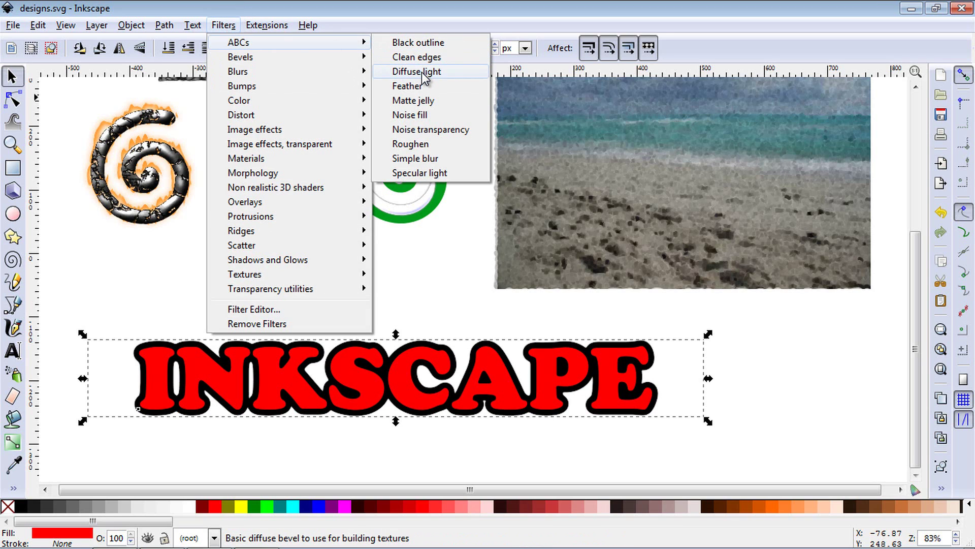
click(421, 86)
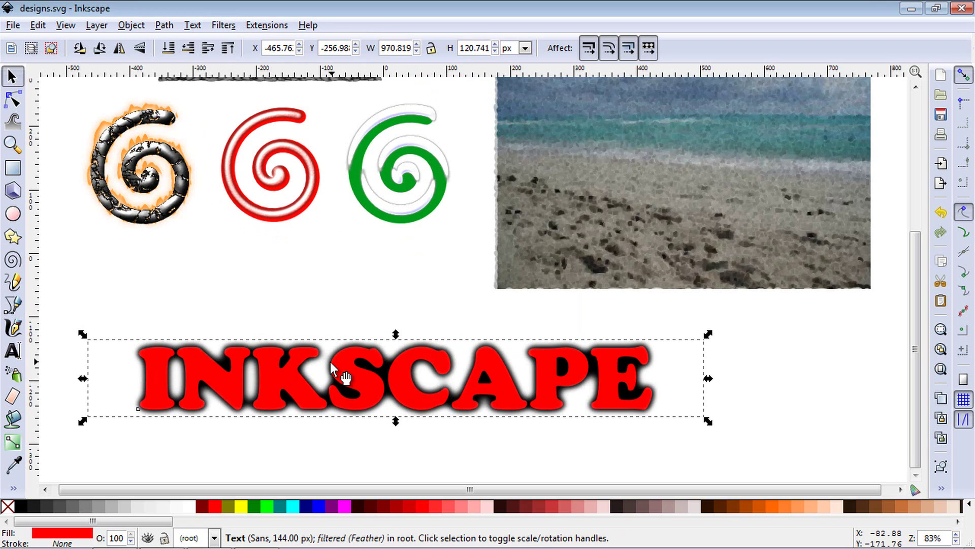